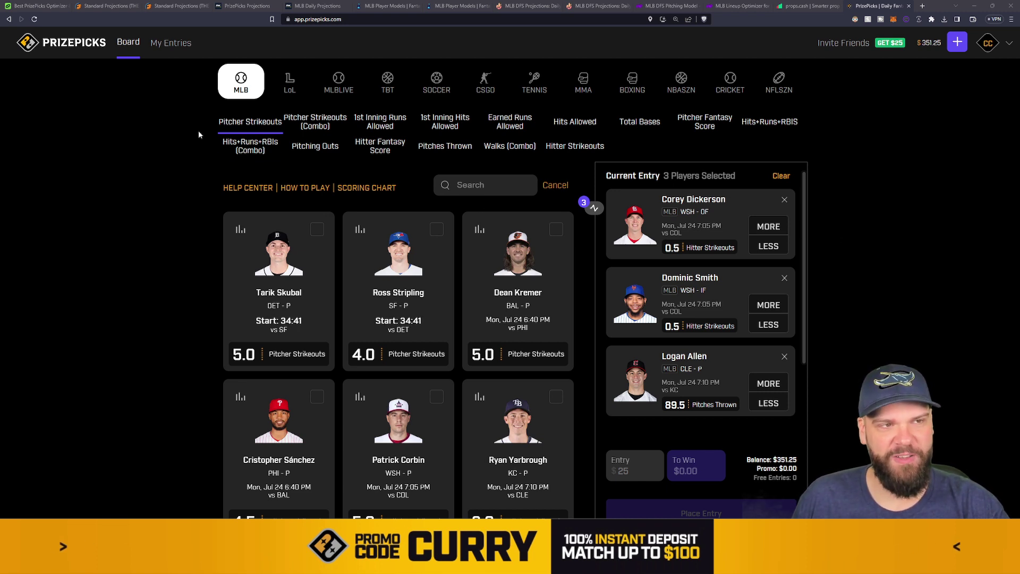
# Step: Switch to the DailyGrind DFS Optimizer and search its PrizePicks MLB lines for "dickerson"
pyautogui.click(48, 9)
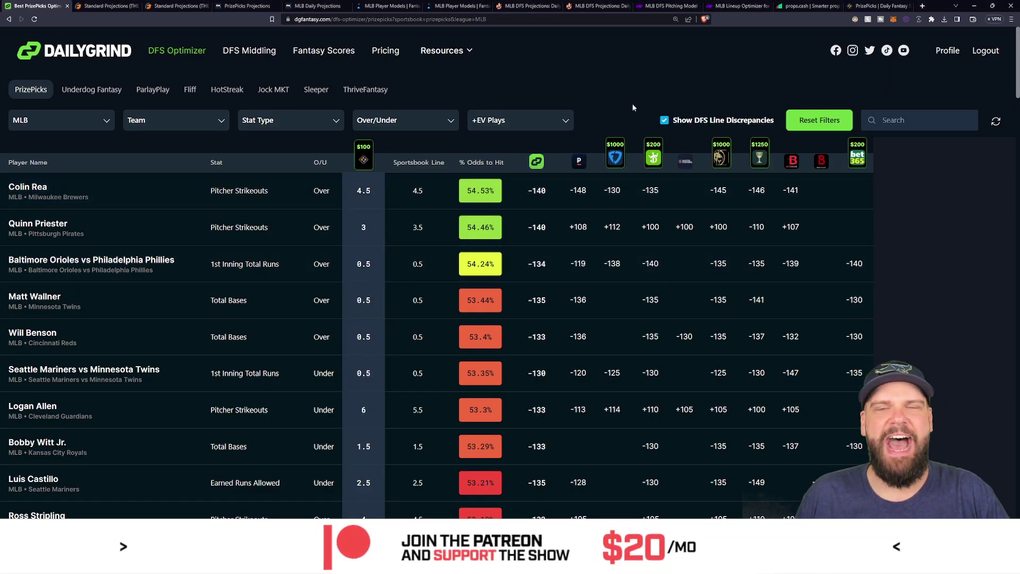
pyautogui.click(910, 126)
pyautogui.write('dickerson')
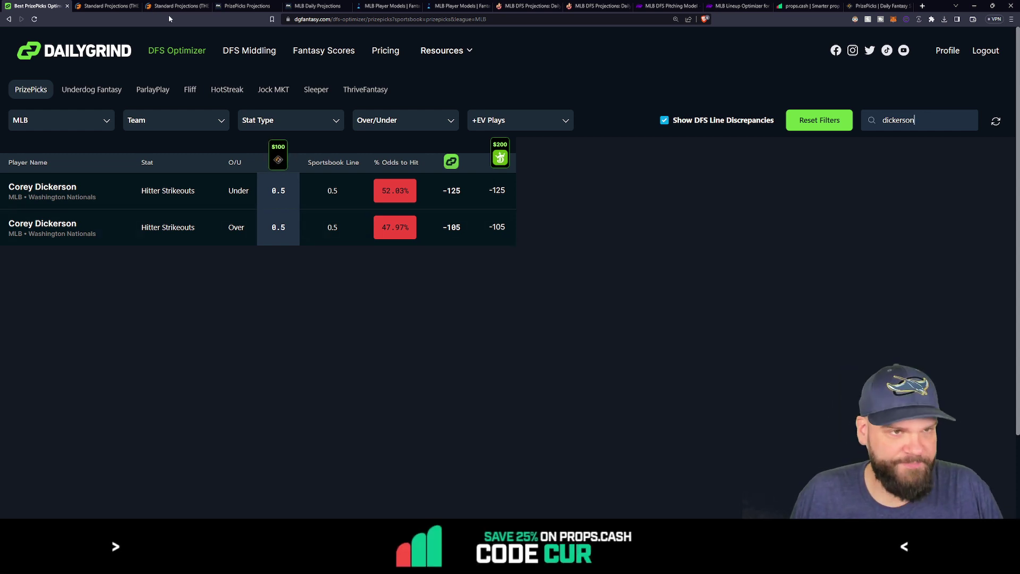
# Step: Filter RotoGrinders' THE BAT X hitter projections by player "dickers" and check Corey Dickerson's strikeout (K) projection
pyautogui.click(168, 7)
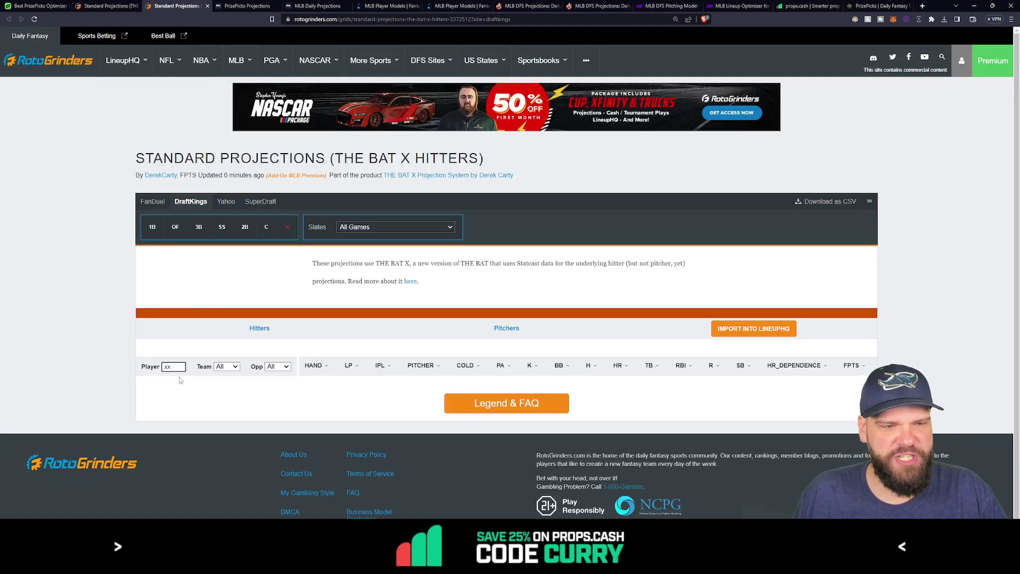
pyautogui.doubleClick(173, 366)
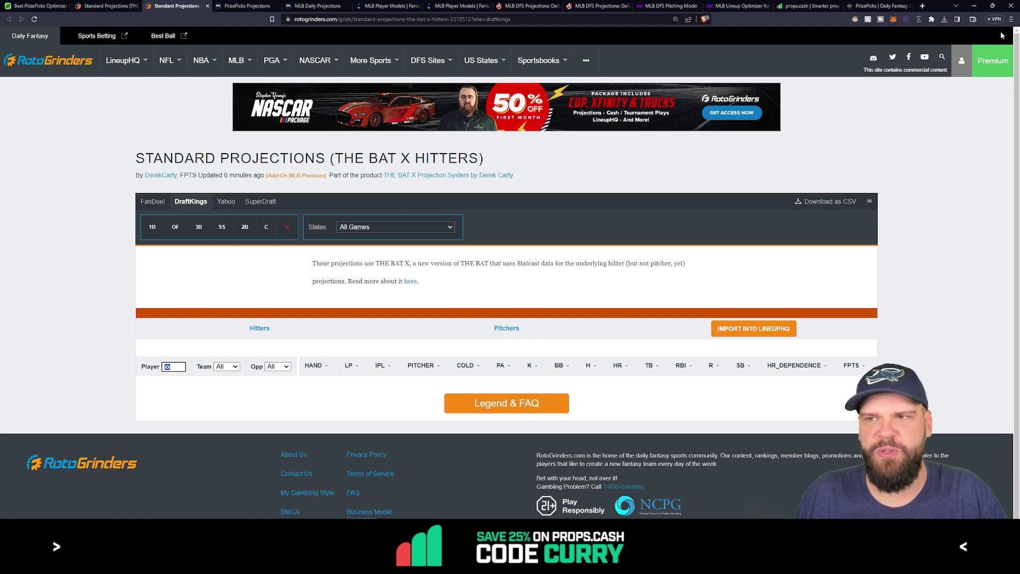
pyautogui.click(1011, 19)
pyautogui.click(987, 182)
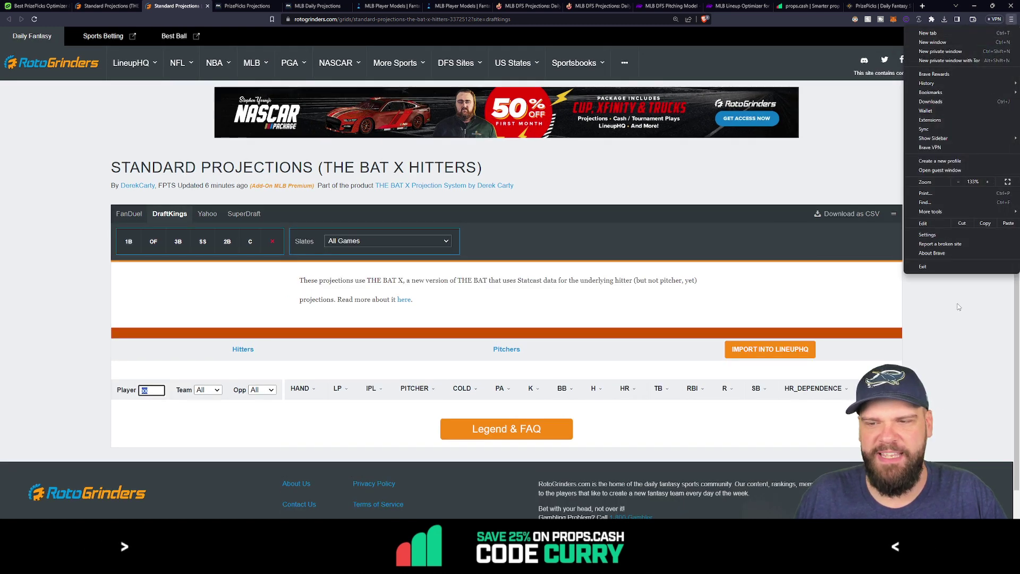
pyautogui.click(960, 307)
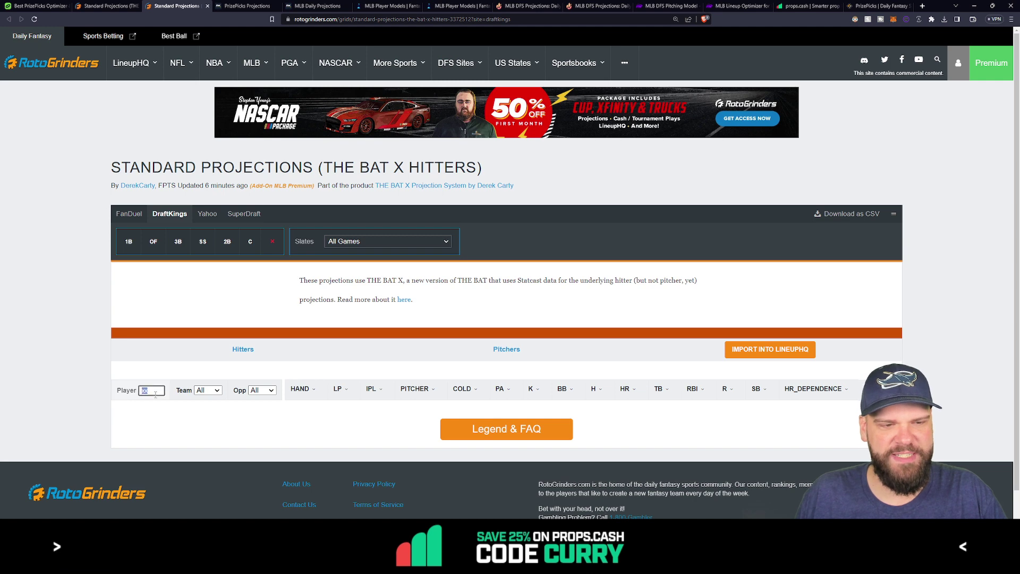
pyautogui.write('dickers')
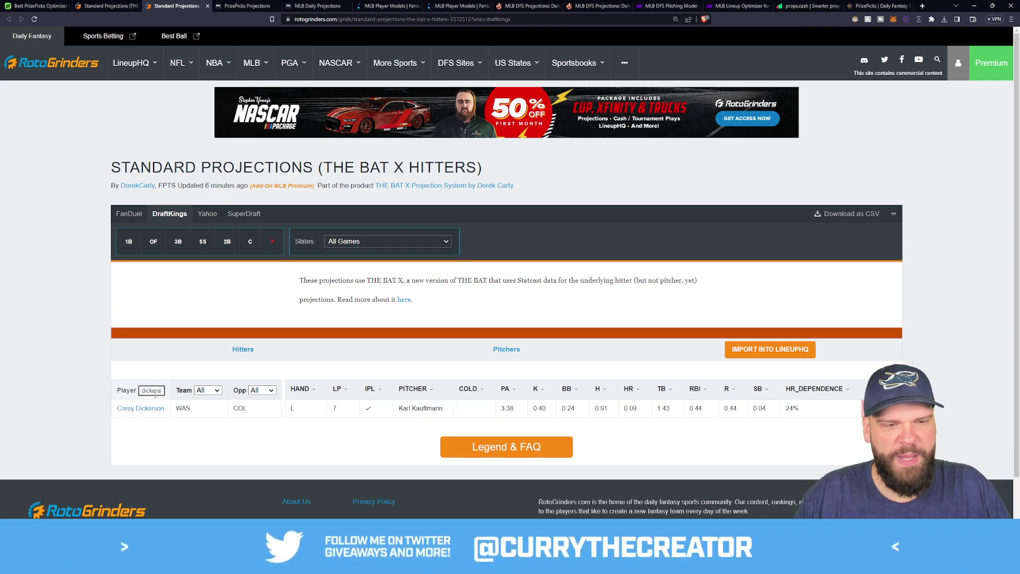
pyautogui.scroll(-2, 719, 267)
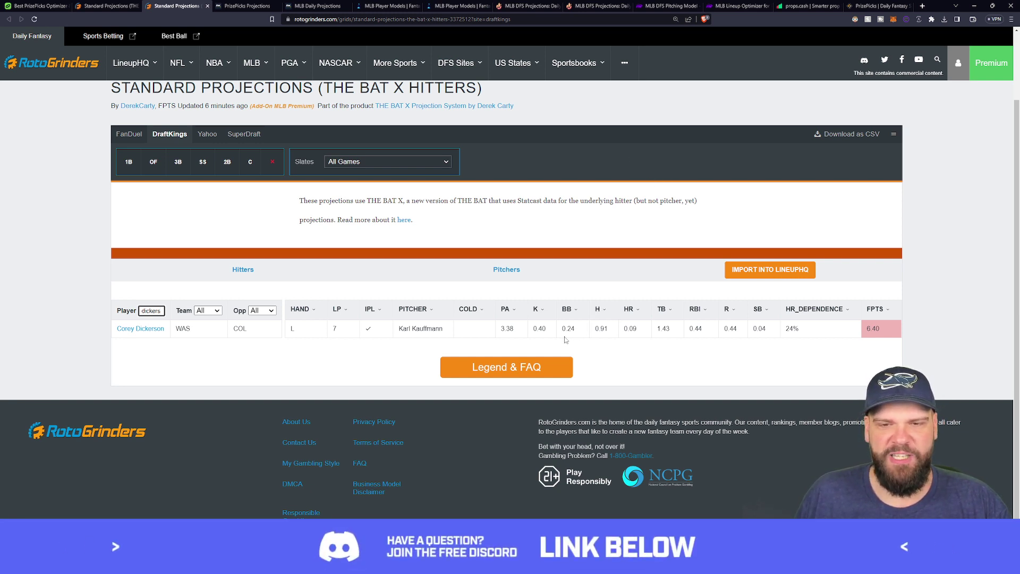
pyautogui.moveTo(551, 333); pyautogui.dragTo(532, 334)
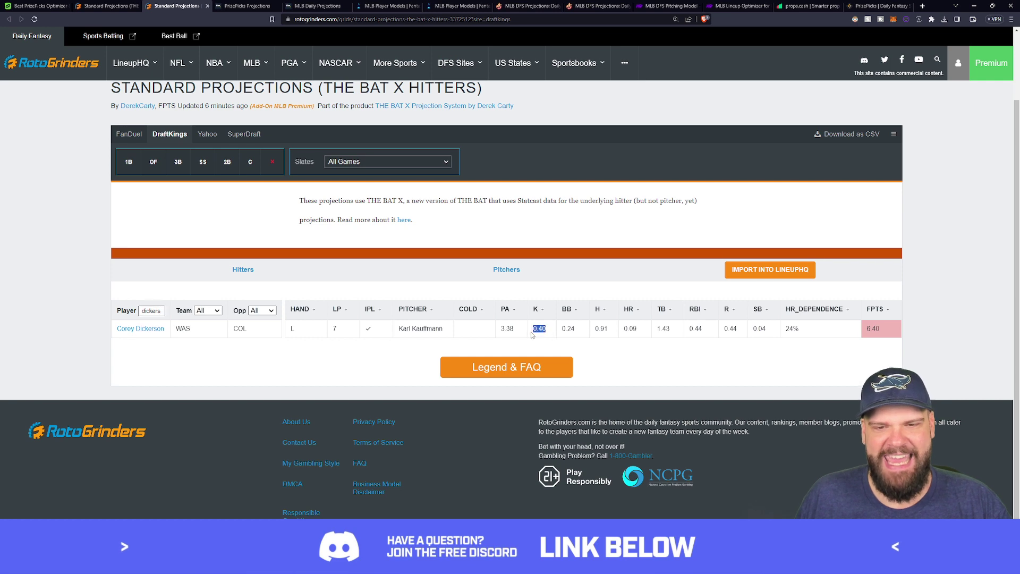
pyautogui.click(645, 272)
pyautogui.scroll(-1, 642, 228)
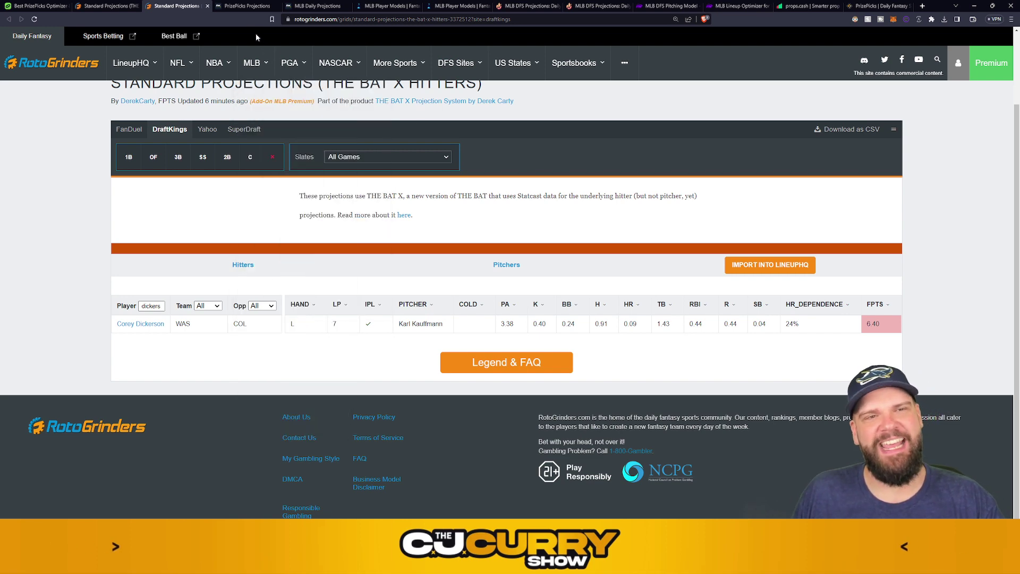
# Step: Look up "dicker" in RotoWire's PrizePicks projections, and pick Less on Corey Dickerson's 0.5 Hitter Strikeouts in the PrizePicks entry
pyautogui.click(235, 9)
pyautogui.doubleClick(236, 188)
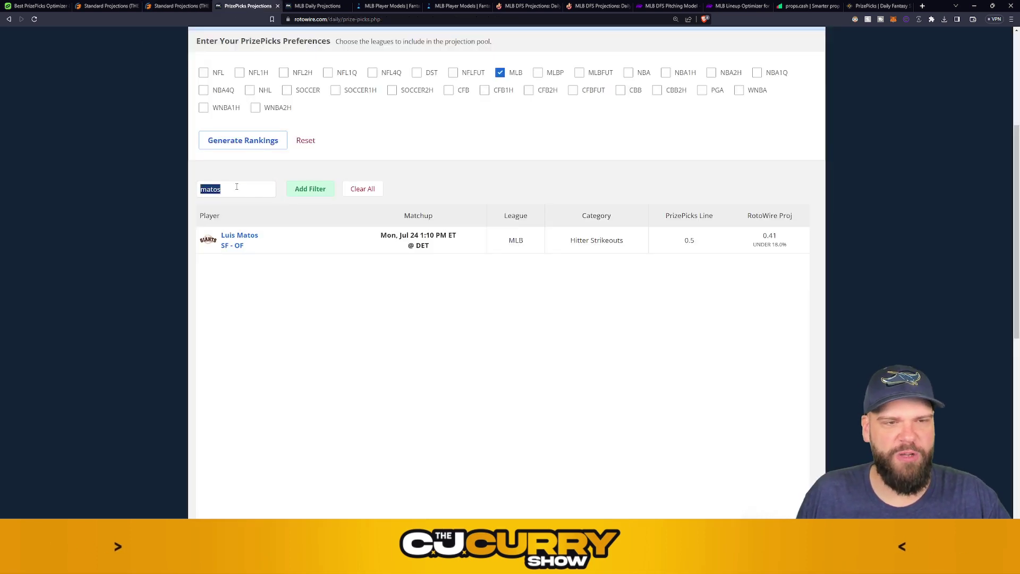
pyautogui.write('dicker')
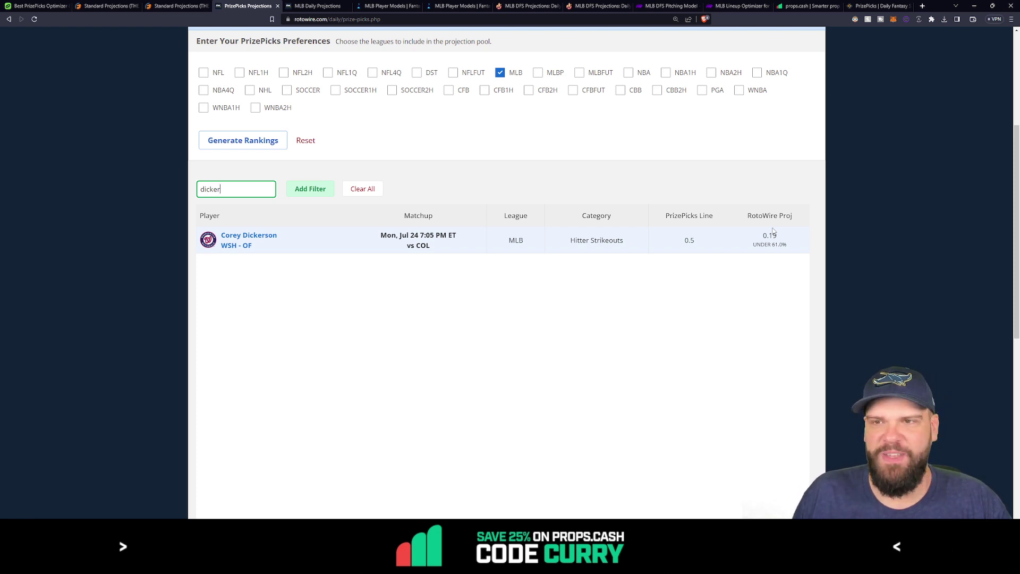
pyautogui.click(877, 6)
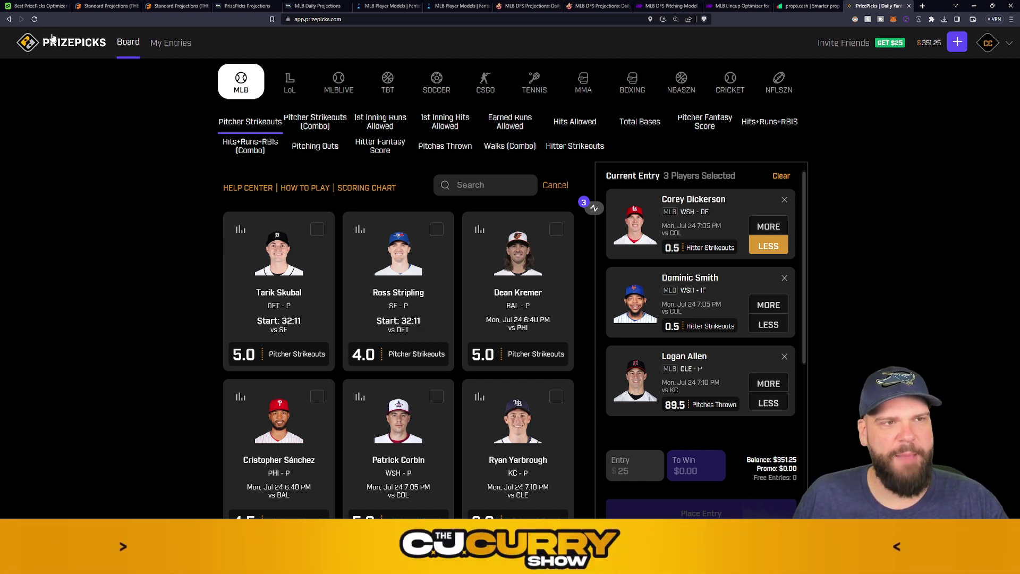
# Step: Switch back to the DailyGrind DFS Optimizer and search its PrizePicks MLB lines for "smith"
pyautogui.click(36, 6)
pyautogui.doubleClick(916, 119)
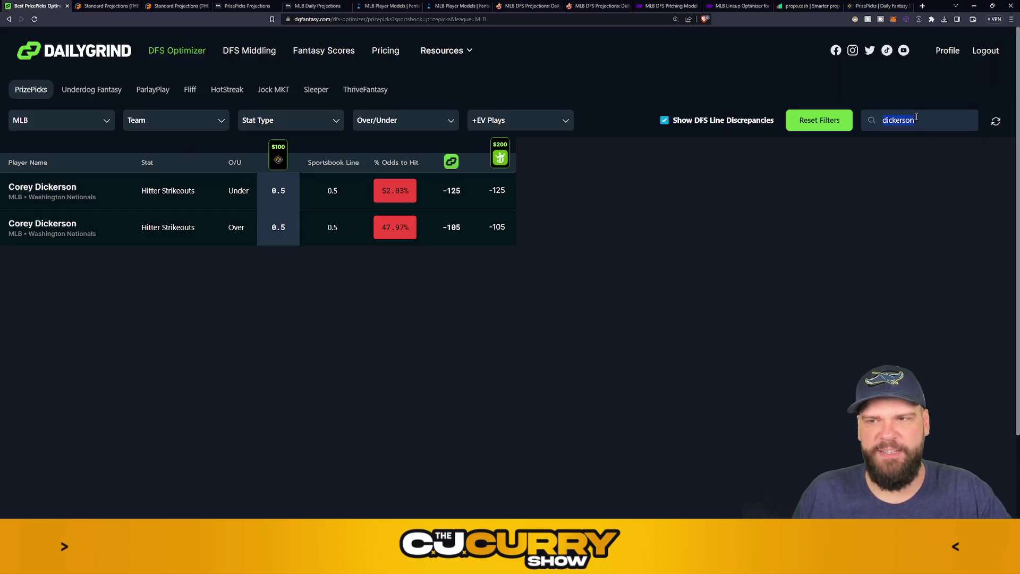
pyautogui.write('smith')
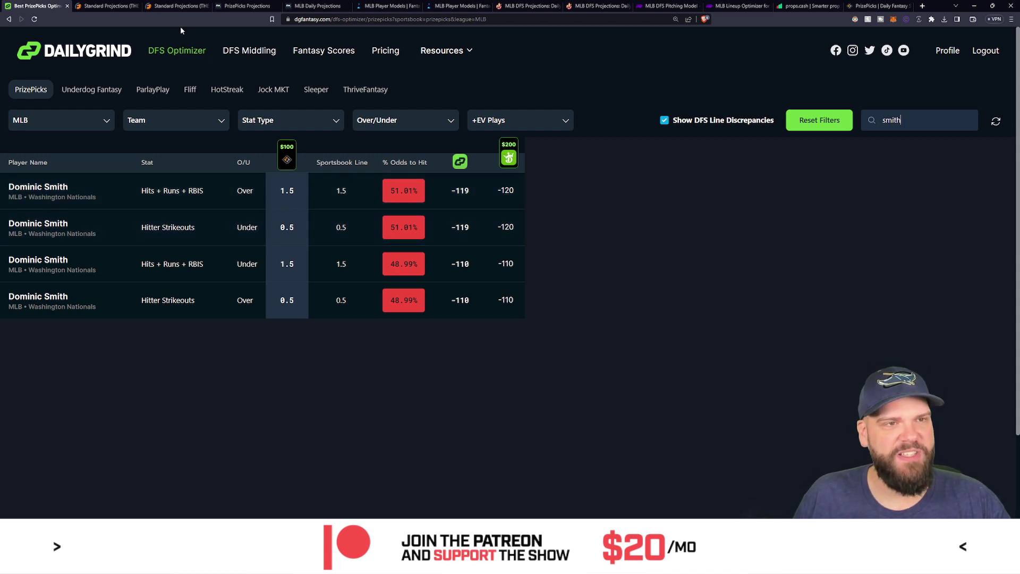
# Step: Filter THE BAT X hitter projections on RotoGrinders by player "smith" and check Dominic Smith's strikeout (K) projection
pyautogui.click(177, 6)
pyautogui.doubleClick(148, 306)
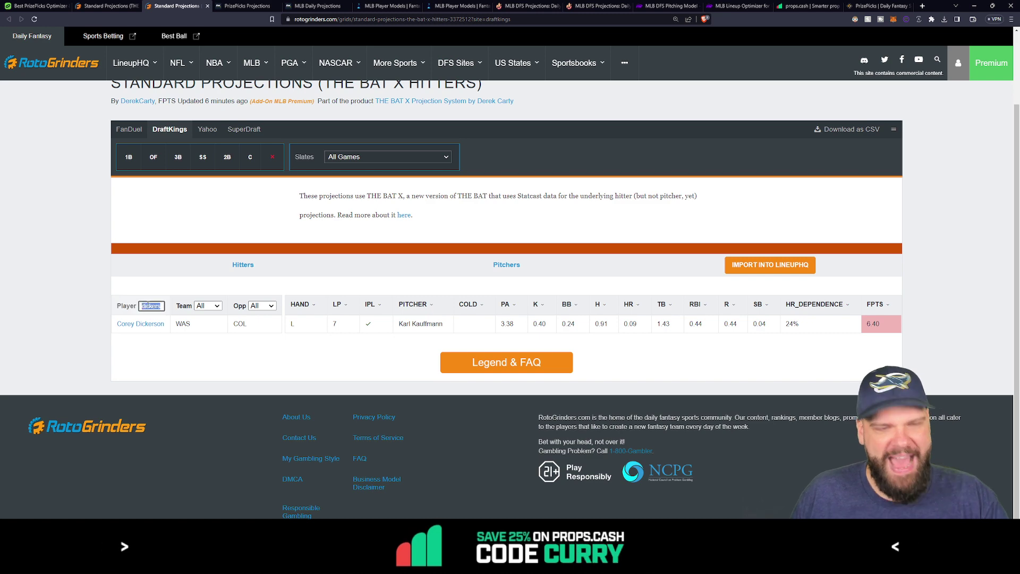
pyautogui.write('smith')
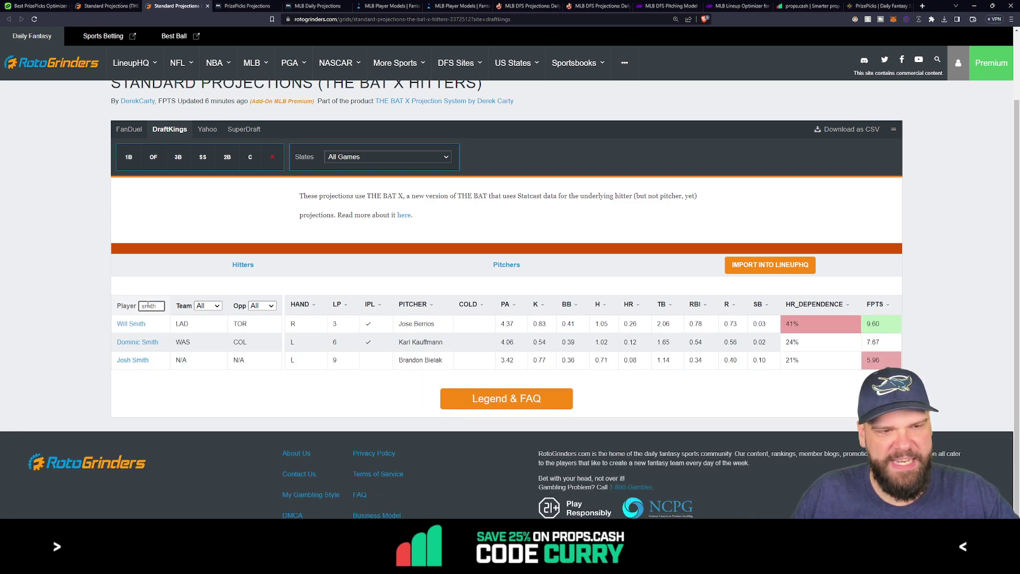
pyautogui.doubleClick(533, 343)
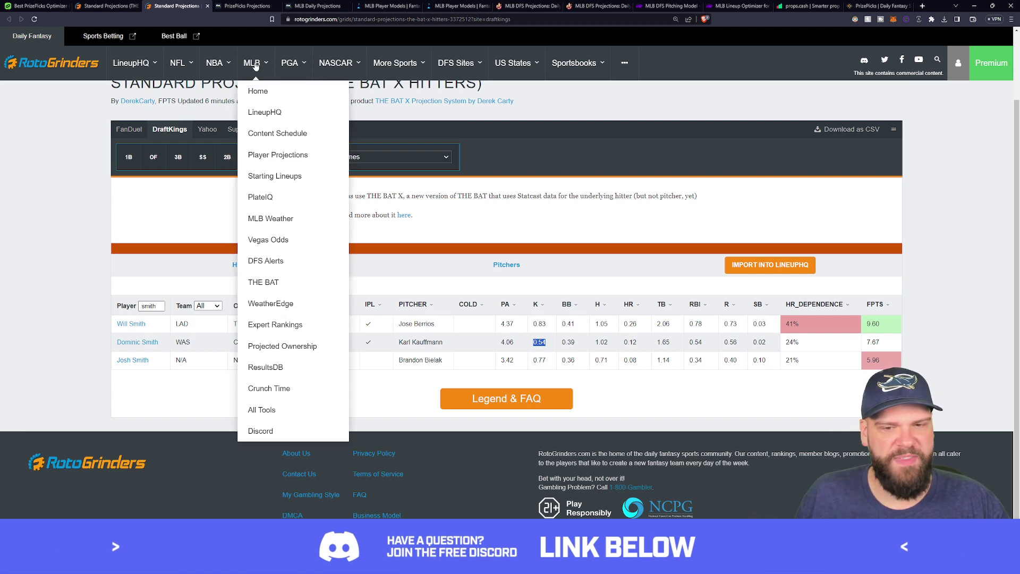
# Step: Filter RotoWire's PrizePicks projections by "smith" to check Dominic Smith's Hitter Strikeouts projection
pyautogui.click(234, 6)
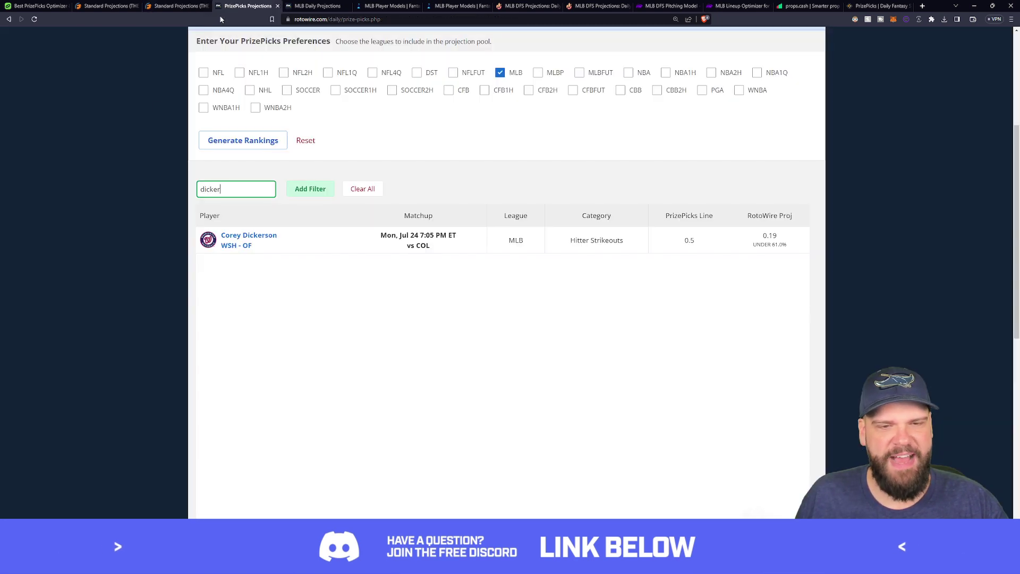
pyautogui.doubleClick(260, 197)
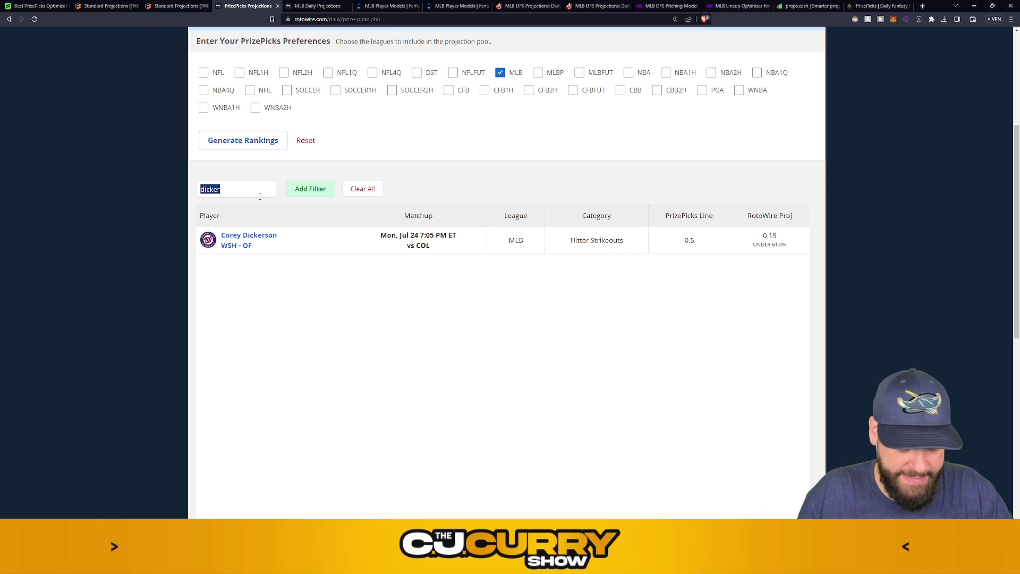
pyautogui.write('smith')
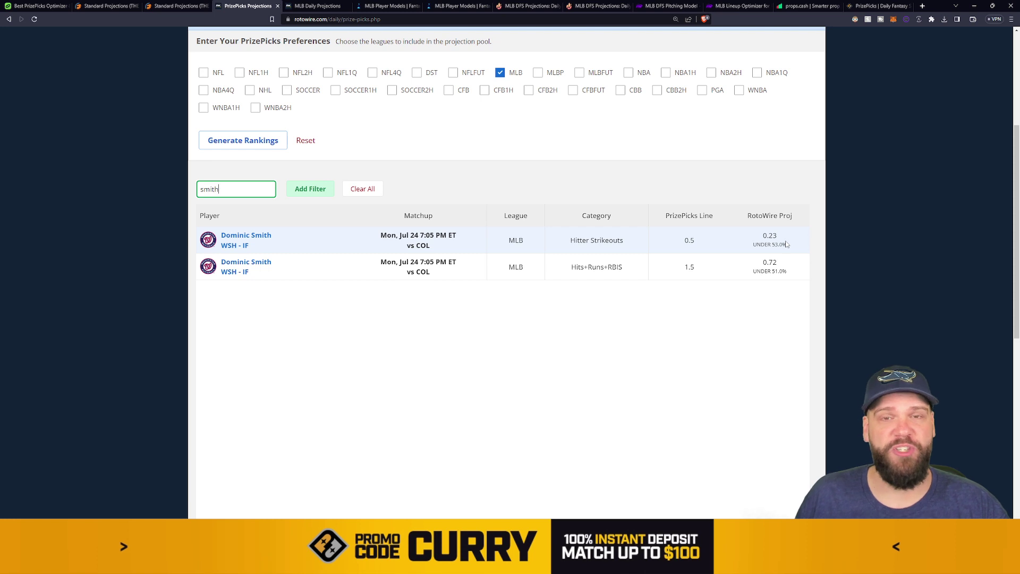
# Step: Switch to PrizePicks and pick Less on Dominic Smith's 0.5 Hitter Strikeouts in the current entry
pyautogui.click(879, 6)
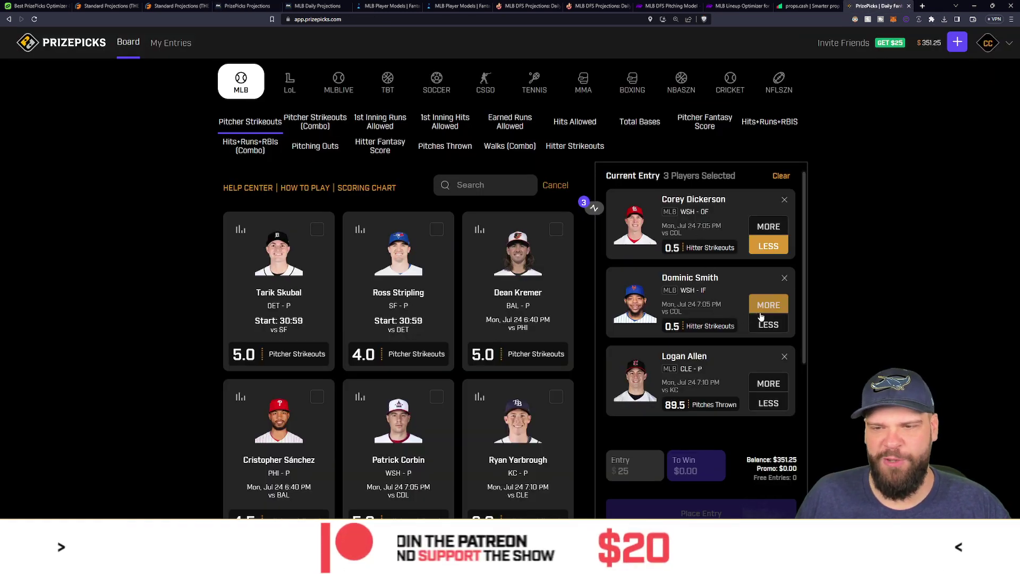
pyautogui.click(763, 320)
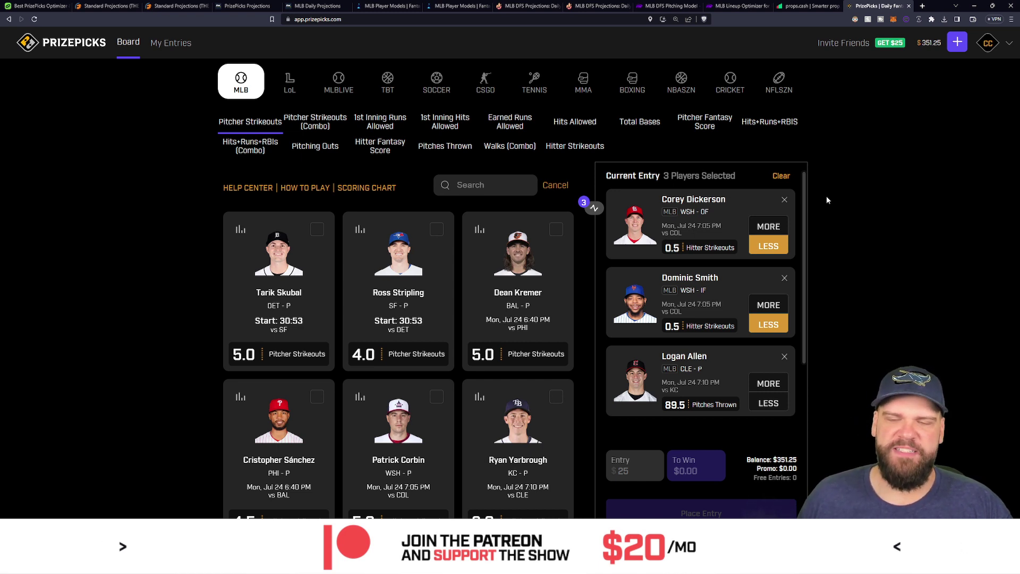
pyautogui.moveTo(806, 184); pyautogui.dragTo(805, 256)
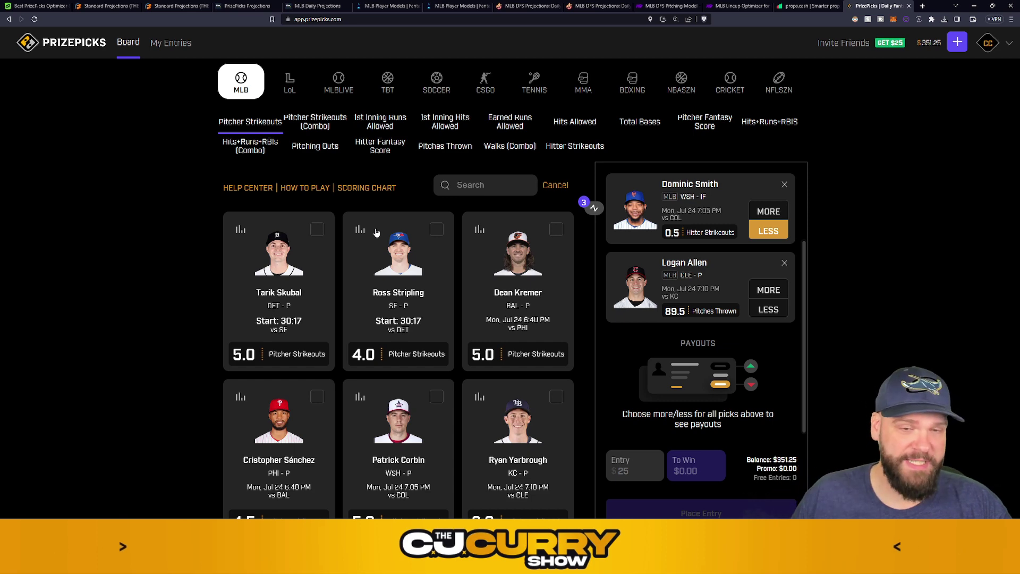
# Step: Filter RotoGrinders' THE BAT X pitcher projections by player "allen" and examine Logan Allen's BPC, PPC and MPC pitch-count projections
pyautogui.click(107, 6)
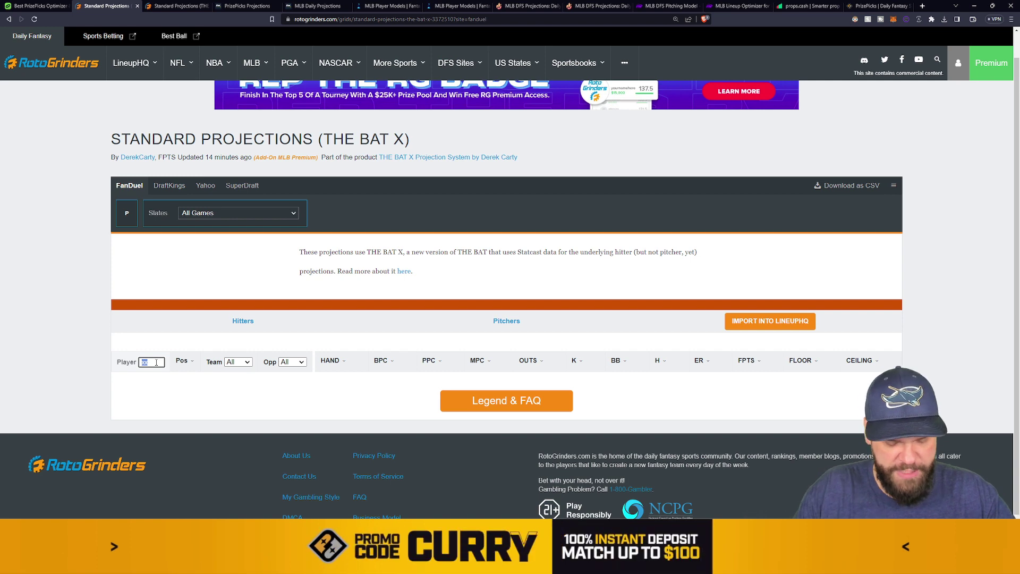
pyautogui.click(156, 363)
pyautogui.write('allen')
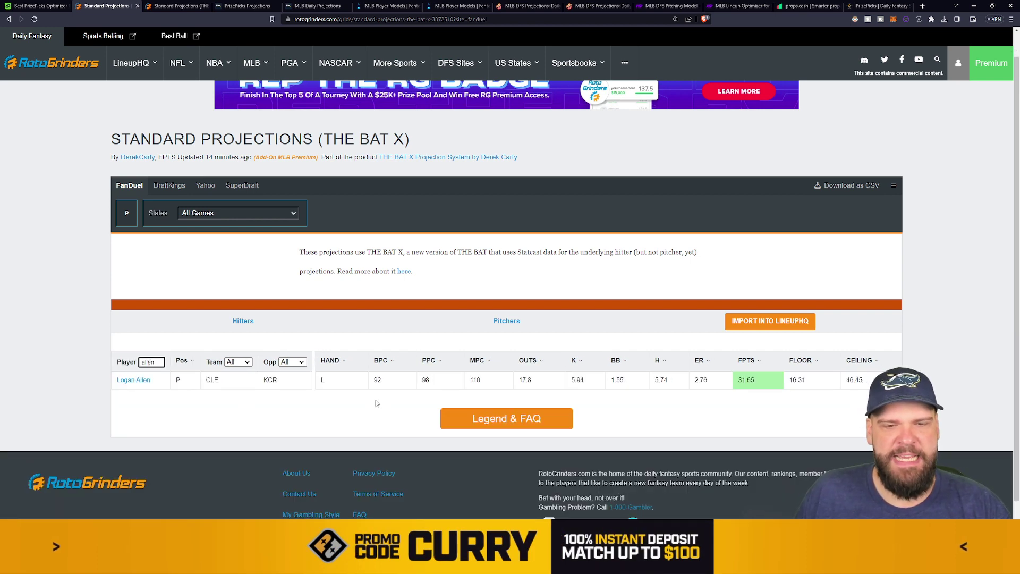
pyautogui.click(429, 381)
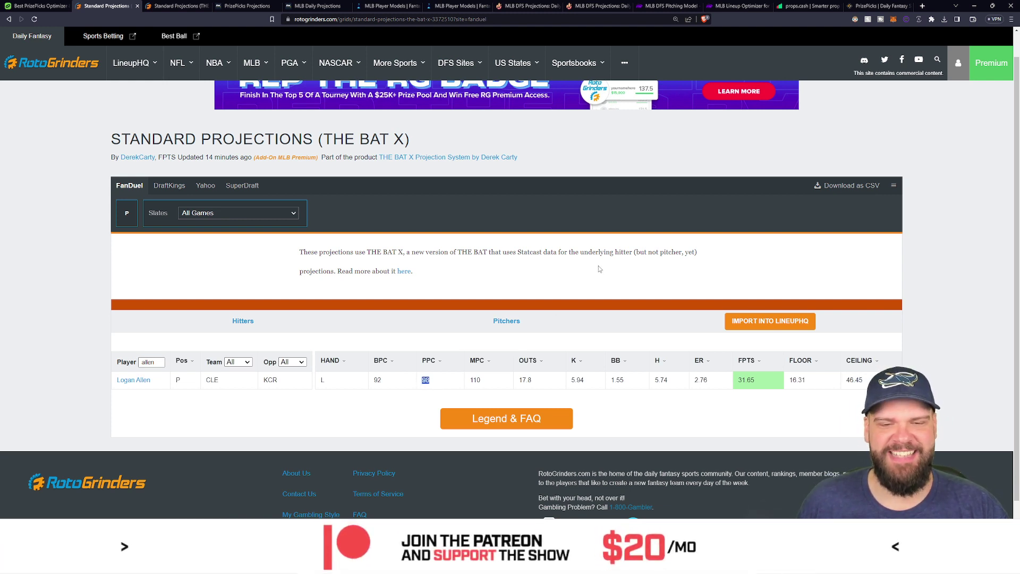
pyautogui.click(408, 394)
pyautogui.scroll(-1, 620, 234)
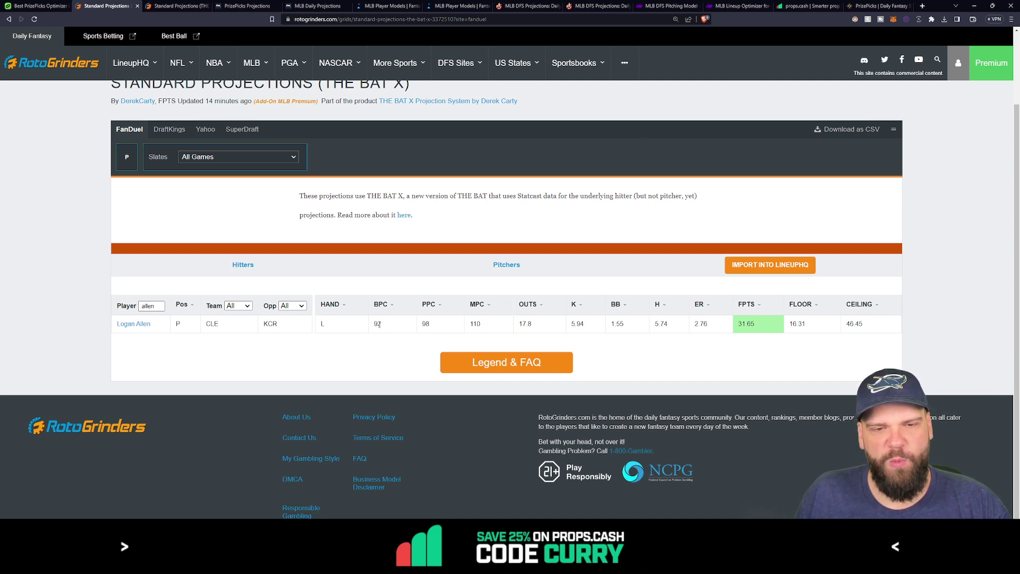
pyautogui.doubleClick(475, 324)
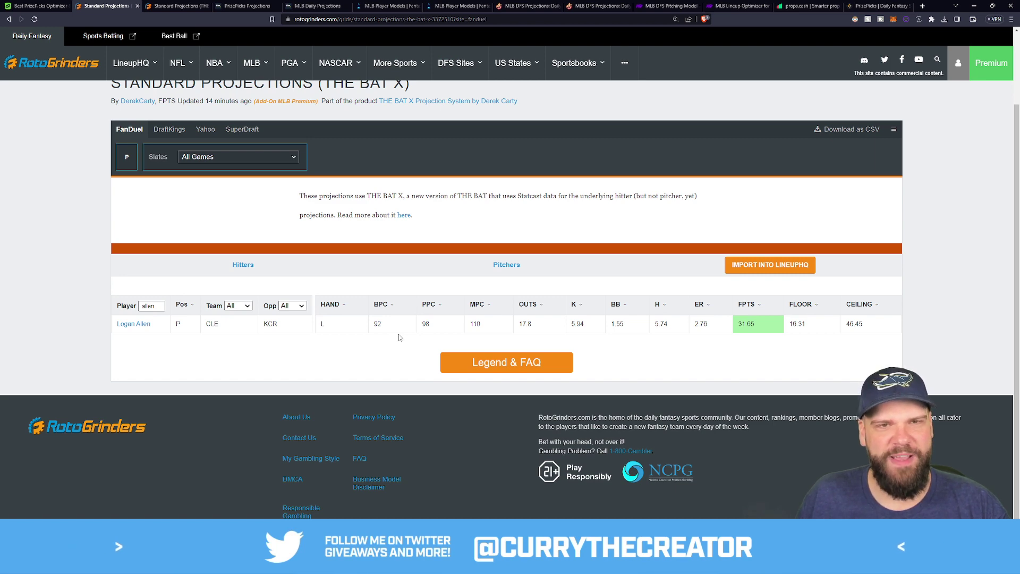
# Step: Compare Logan Allen's Pitches Thrown line in the PrizePicks entry with his BPC projection on RotoGrinders
pyautogui.click(877, 6)
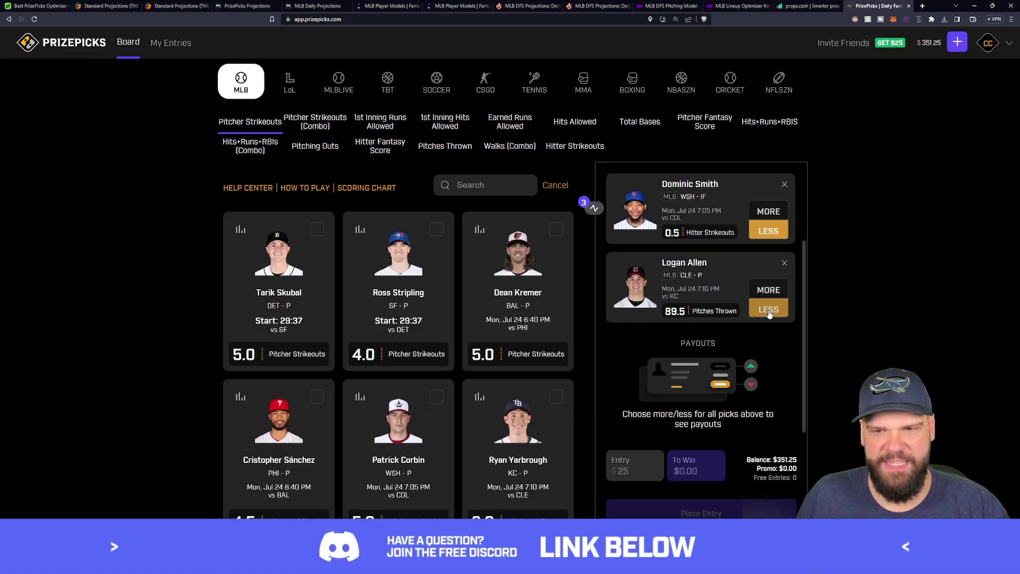
pyautogui.click(124, 7)
pyautogui.doubleClick(377, 323)
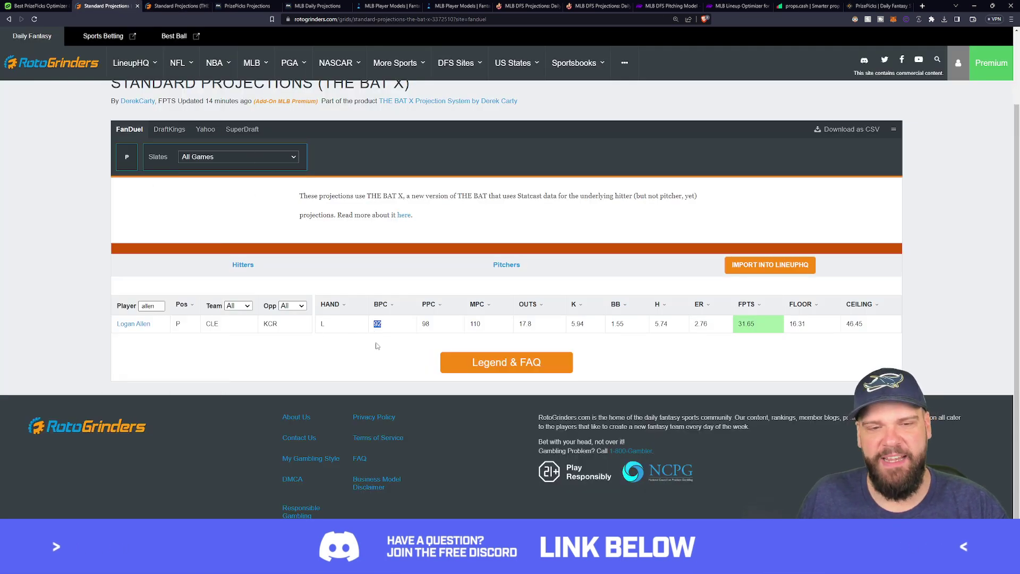